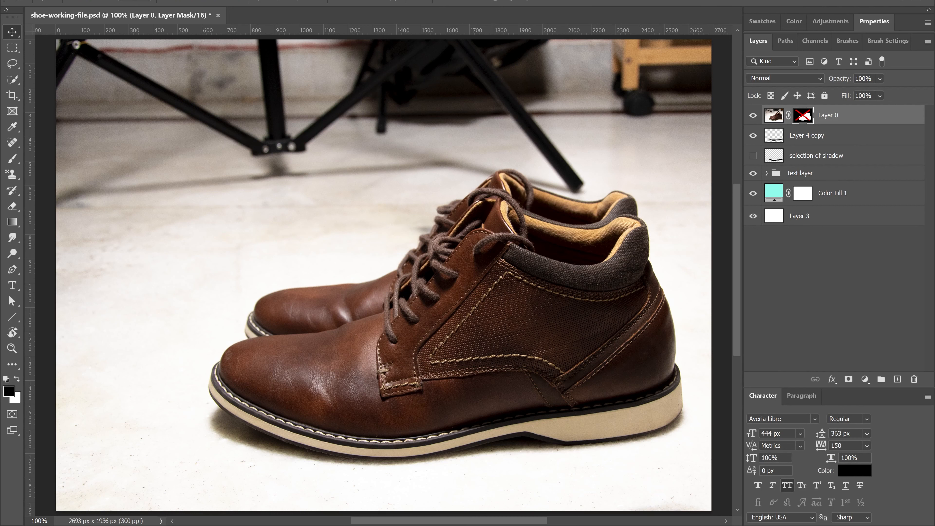
Compare the finished shoe composition with the original photo by disabling and re-enabling Layer 0's mask.
key(ctrl+z)
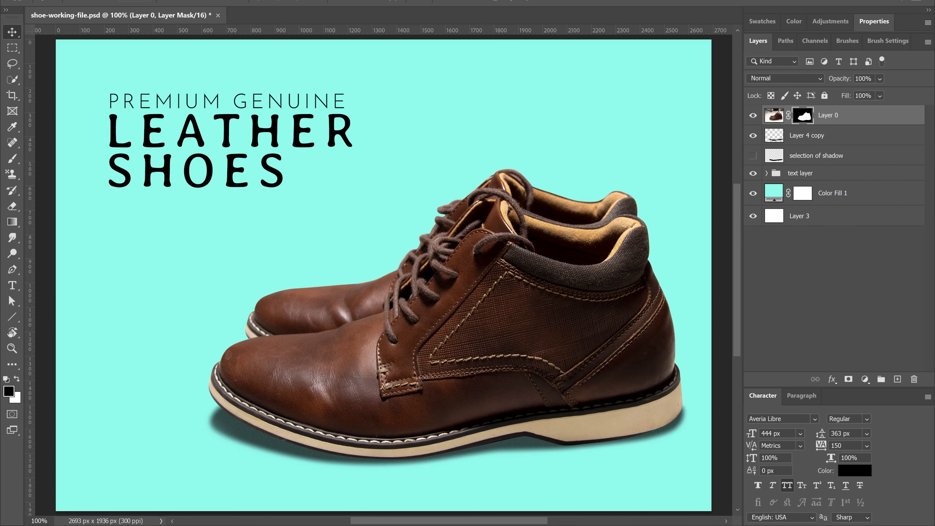
key(ctrl+shift+z)
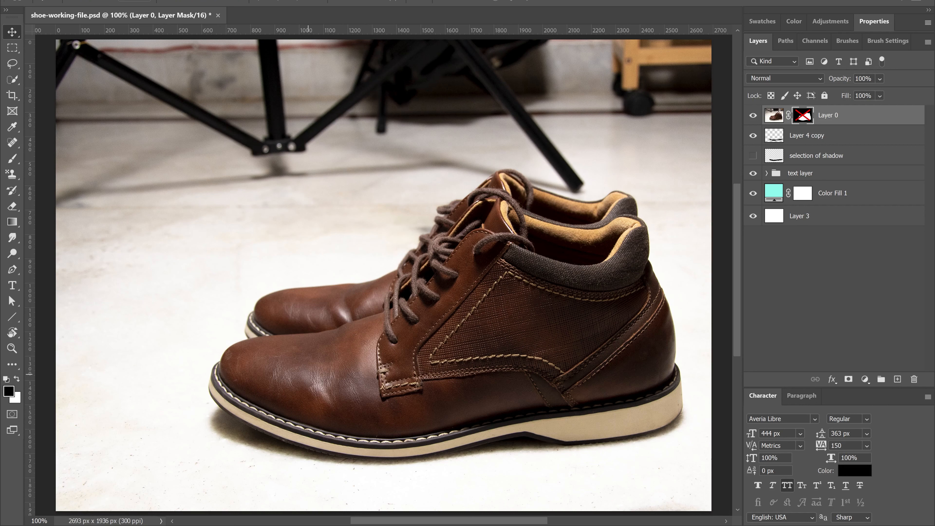
key(ctrl+z)
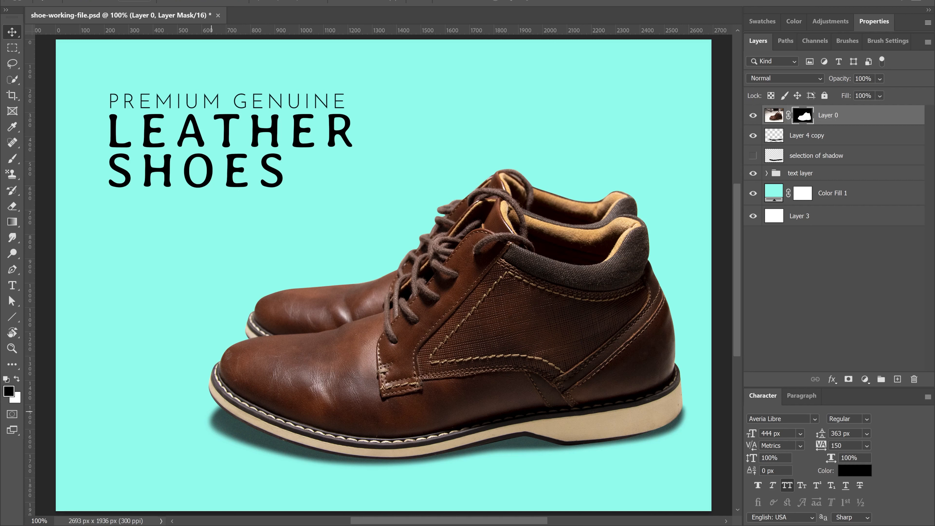
shift+click(802, 115)
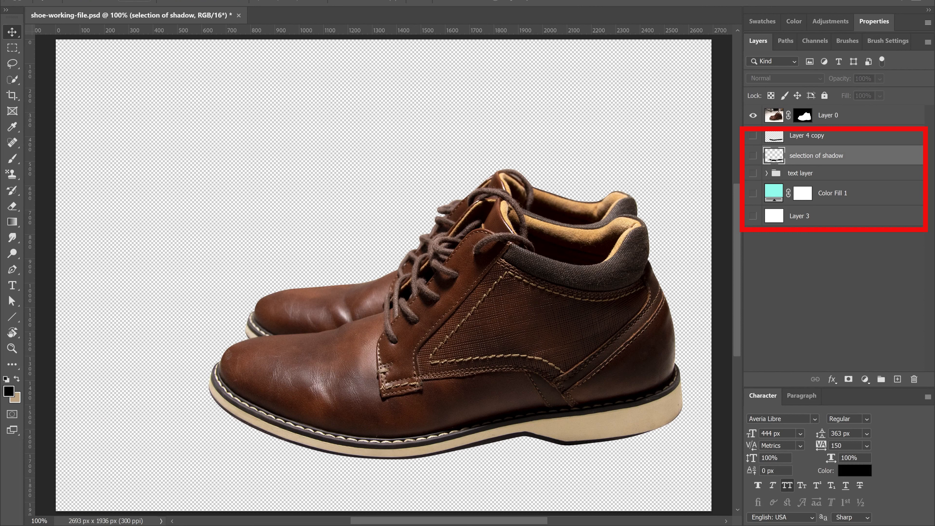
Move Layer 4 copy below the selection of shadow layer, and make the selection of shadow layer visible beneath the masked shoe.
drag(806, 135, 806, 164)
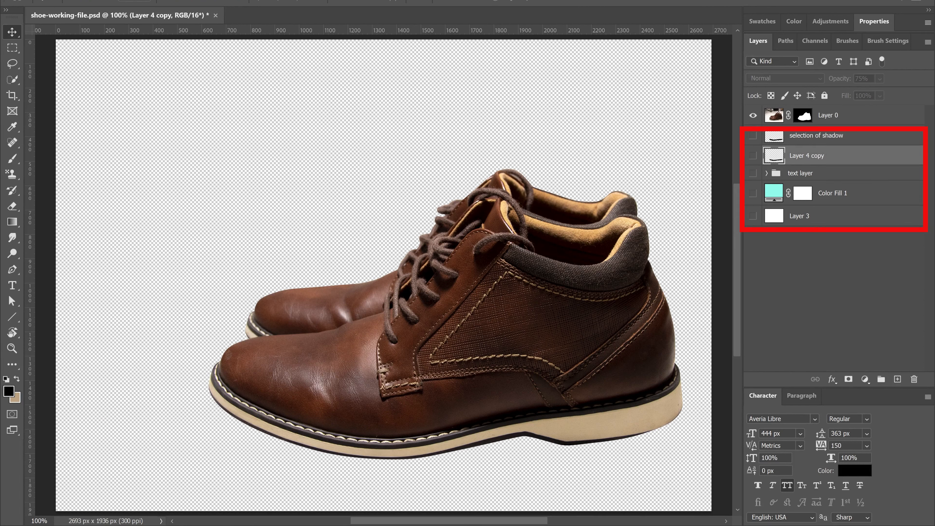
click(828, 115)
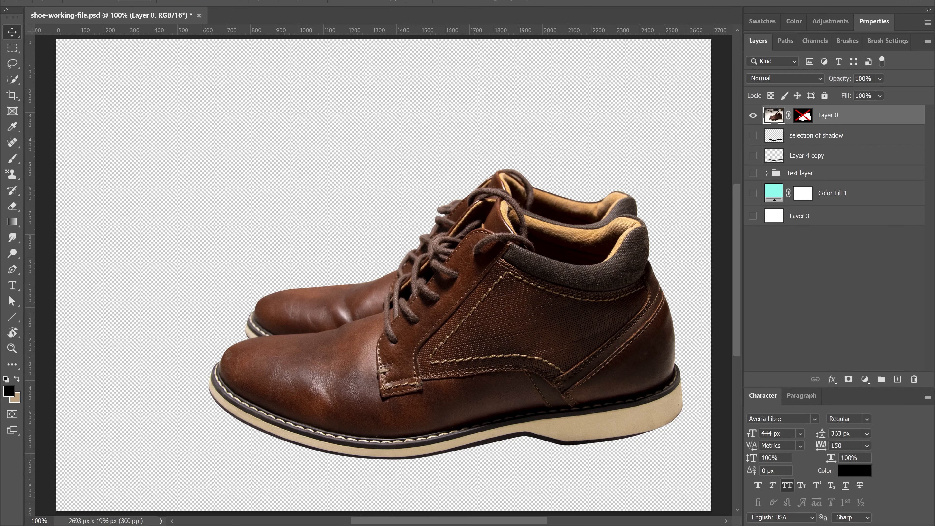
shift+click(802, 115)
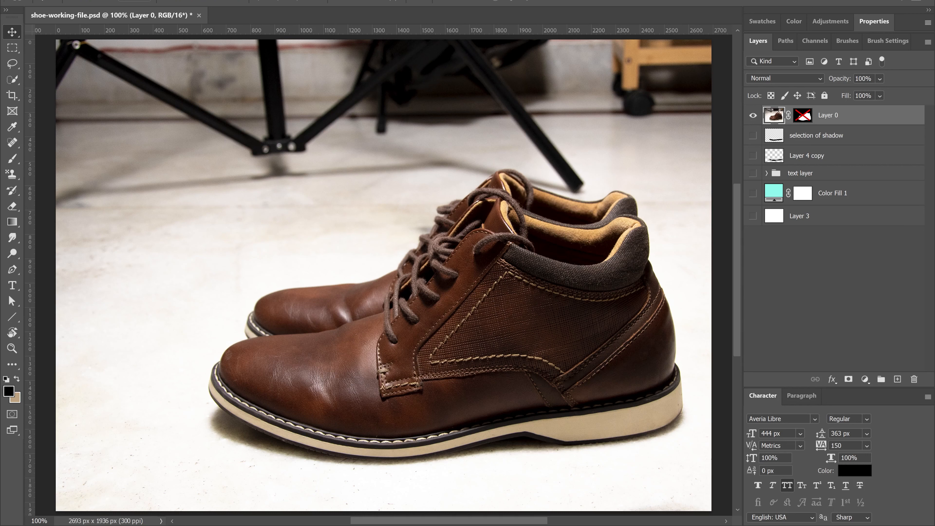
click(752, 135)
click(753, 135)
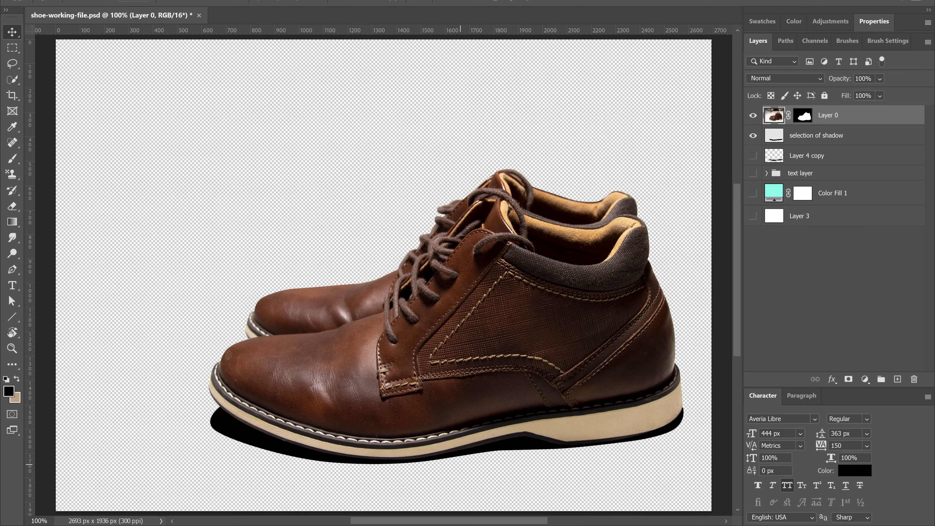
Select the selection of shadow layer and examine its black shape against the original photo's shadow under the sole.
click(816, 135)
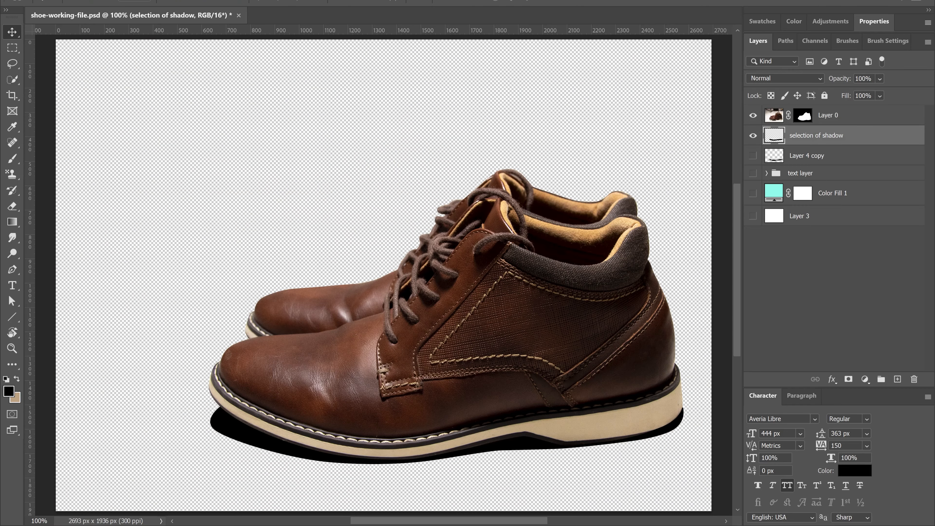
key(p)
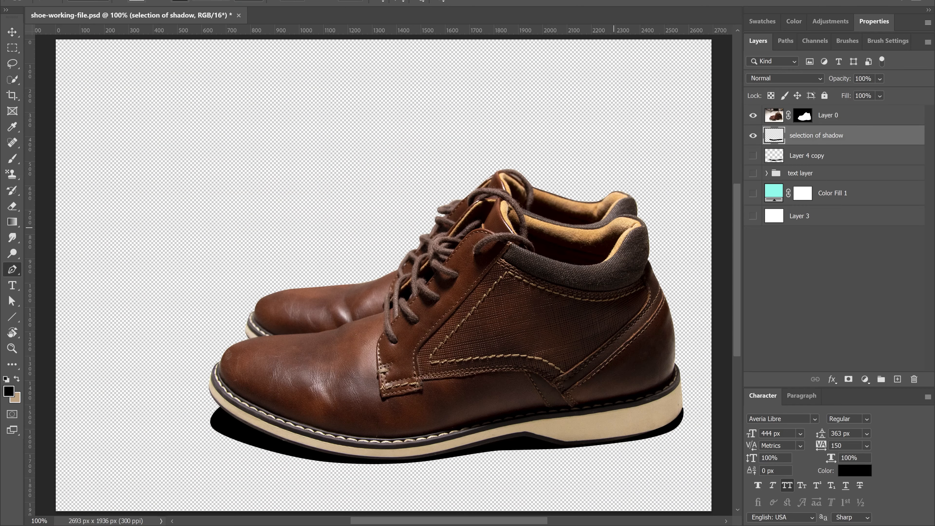
click(753, 115)
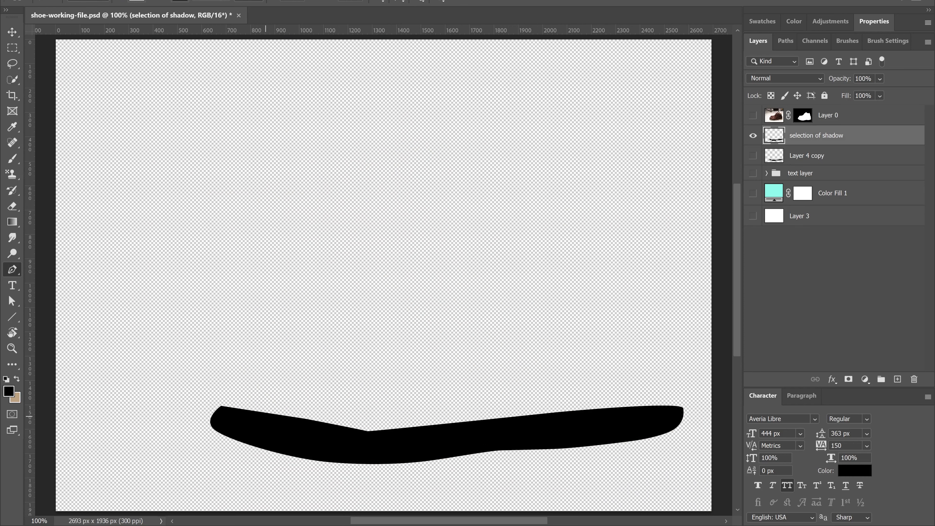
click(753, 115)
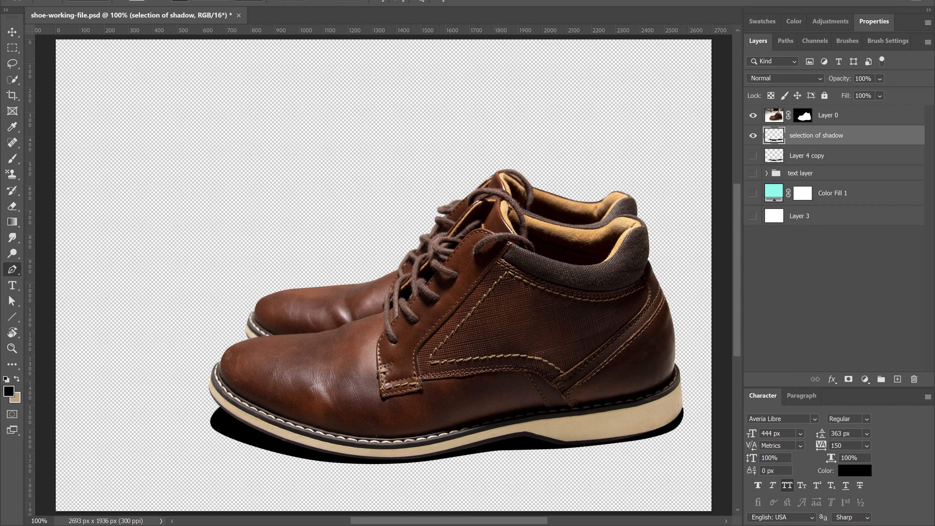
shift+click(802, 115)
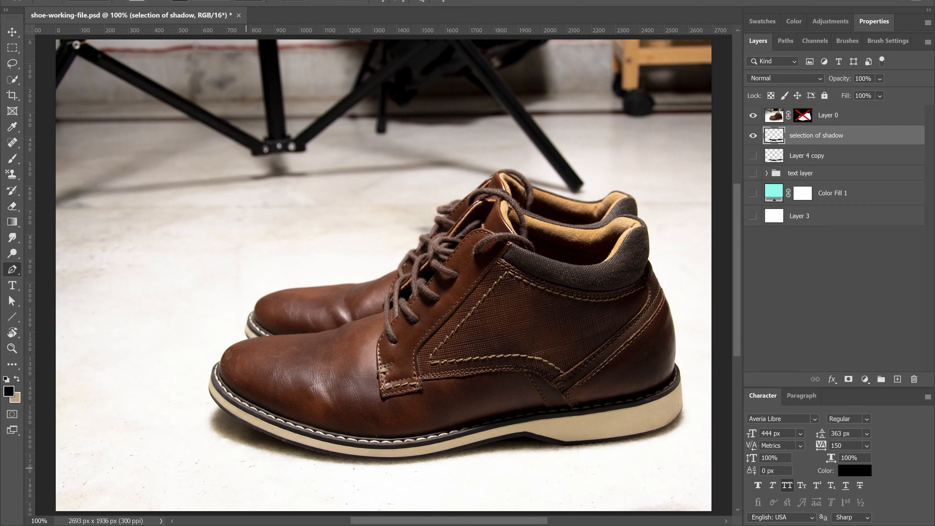
shift+click(802, 115)
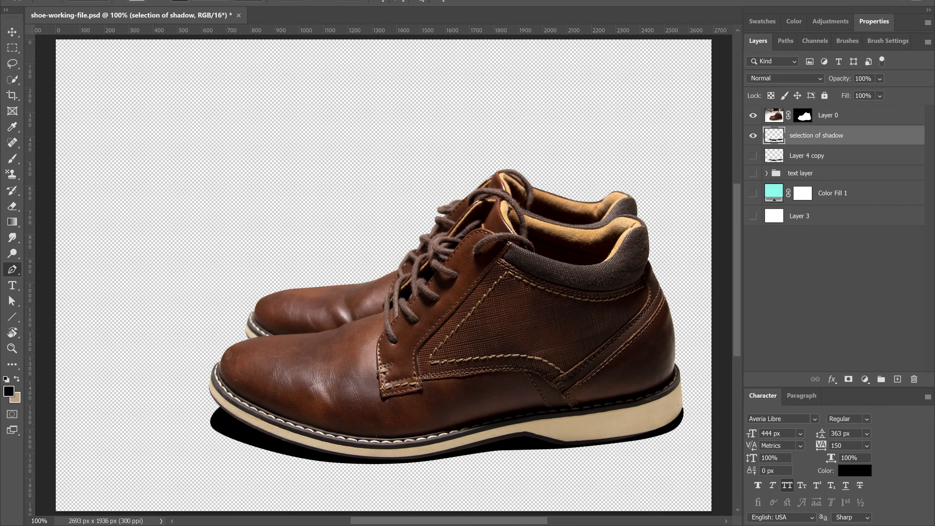
Hide Layer 0 and convert the selection of shadow layer to a smart object for smart filters.
click(752, 115)
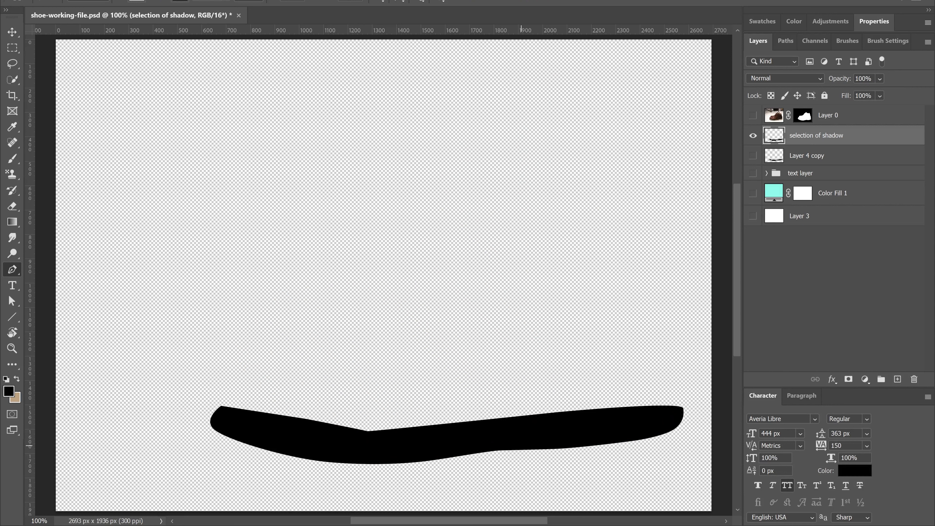
click(12, 31)
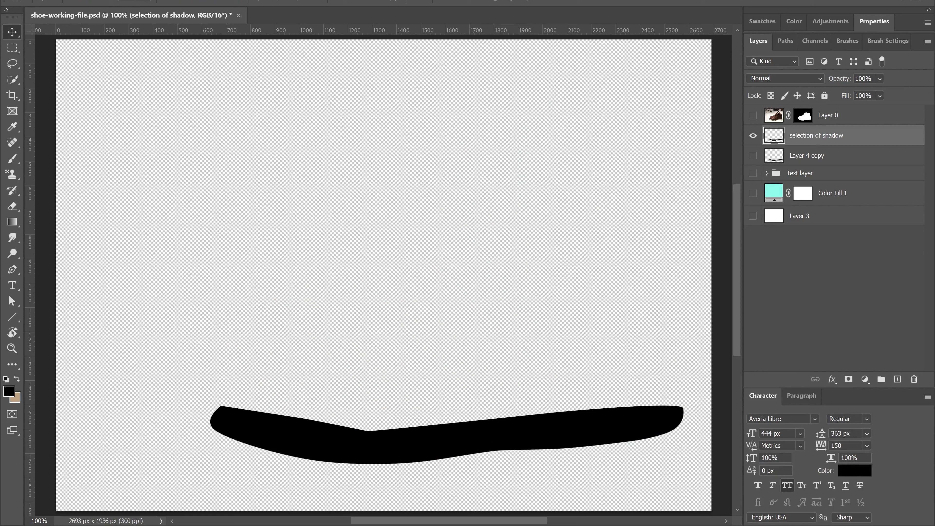
right_click(822, 134)
click(631, 131)
click(166, 1)
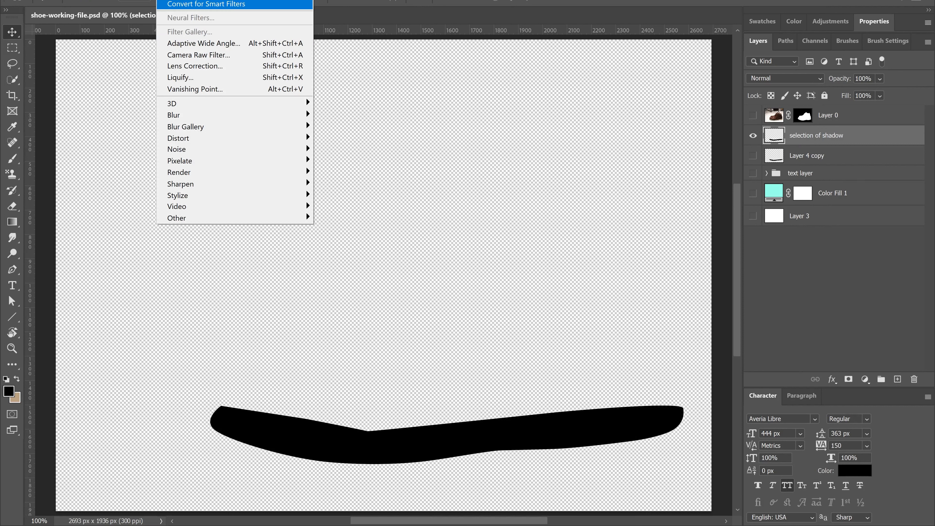
click(206, 3)
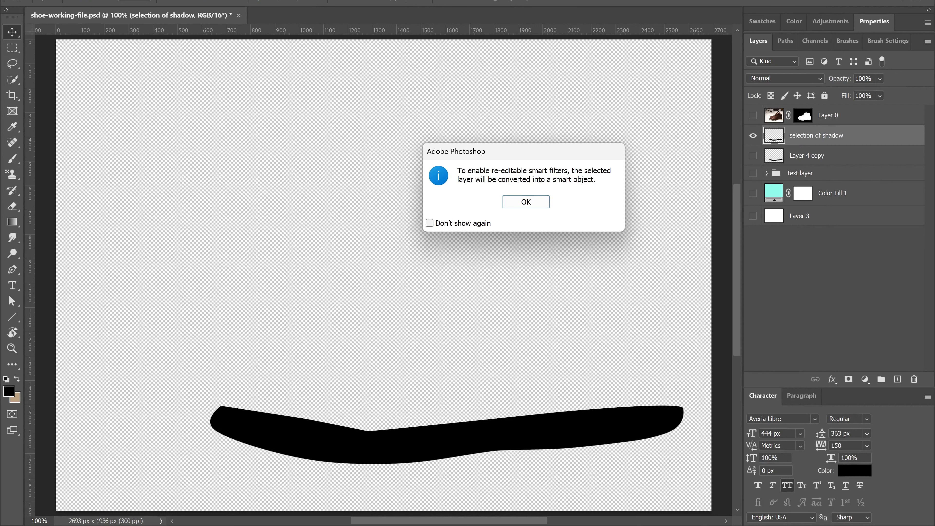
click(518, 203)
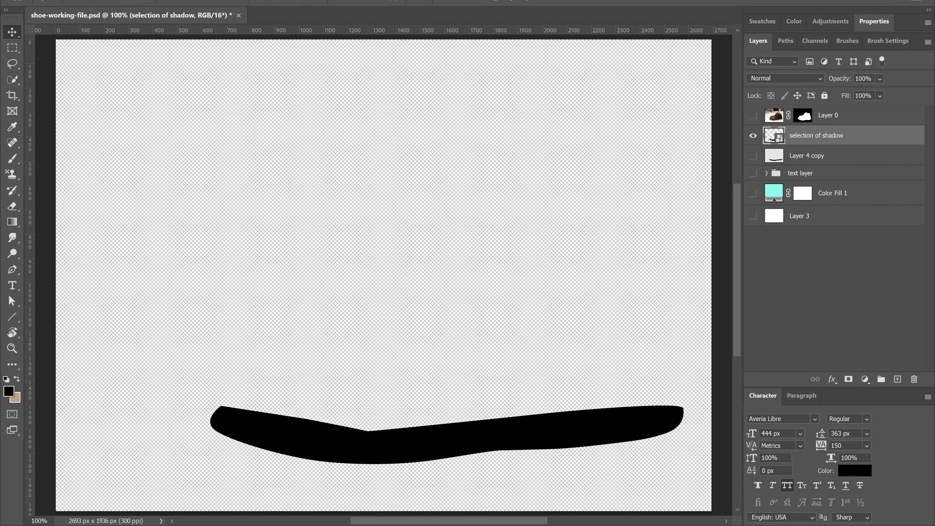
Apply a 50 px Field Blur to the shadow smart object, with the blur pin placed at the shadow's toe end.
key(alt+t)
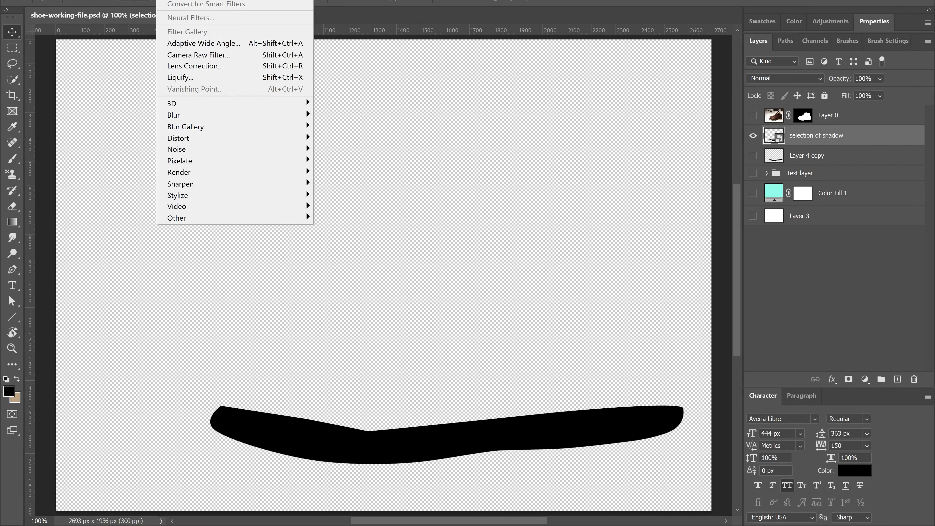
mouse_move(234, 126)
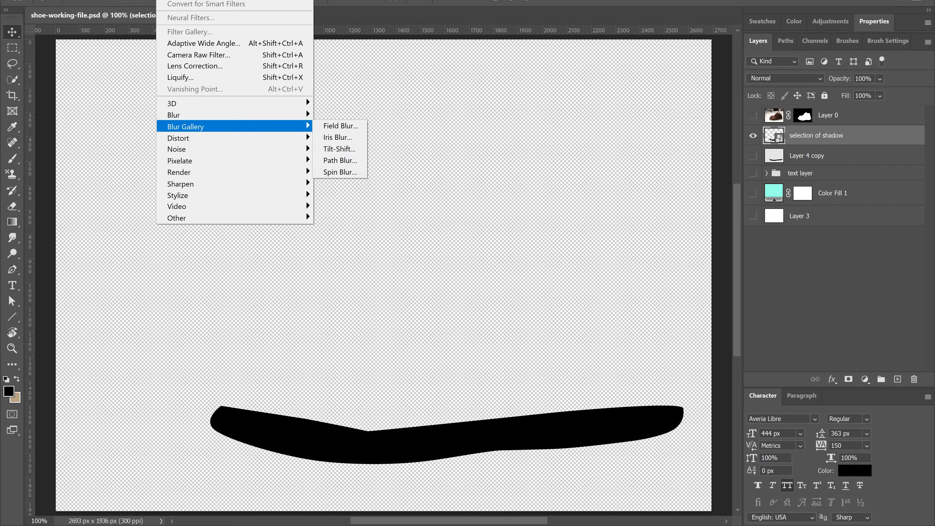
key(Right)
key(Down)
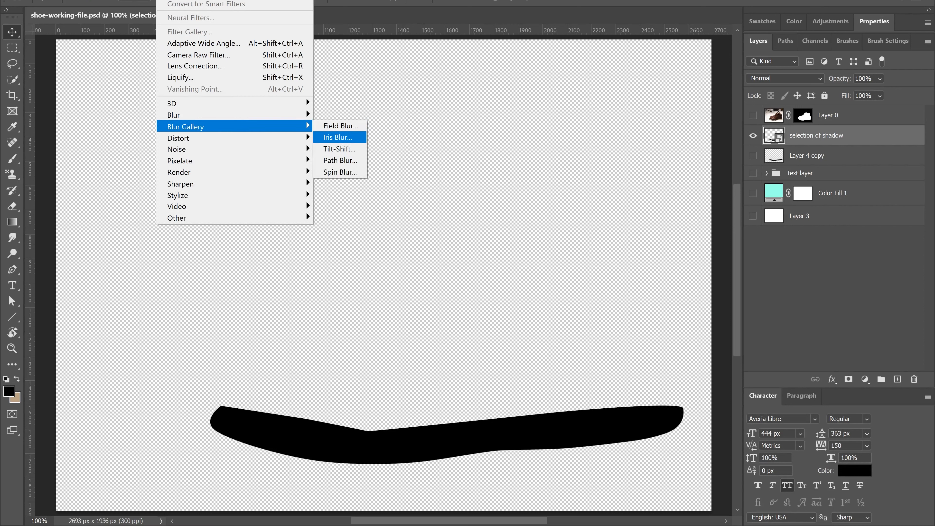
key(Up)
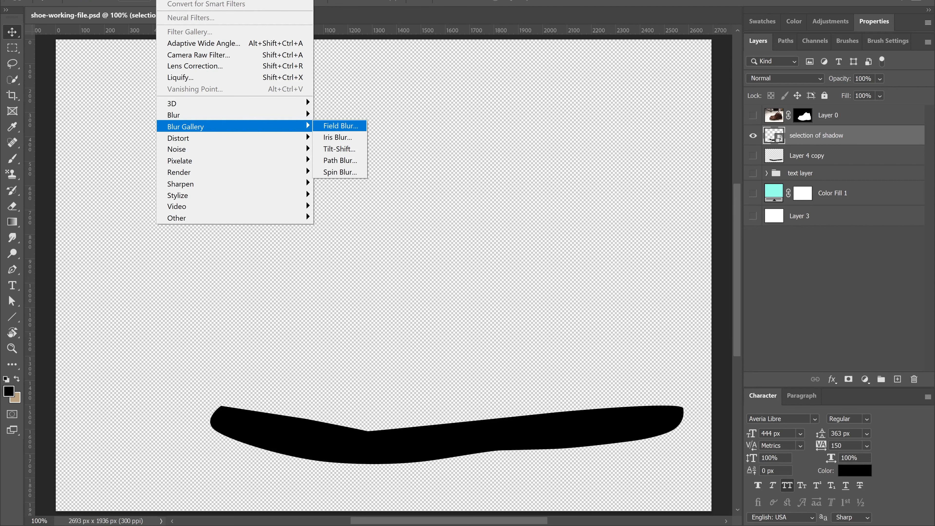
key(Return)
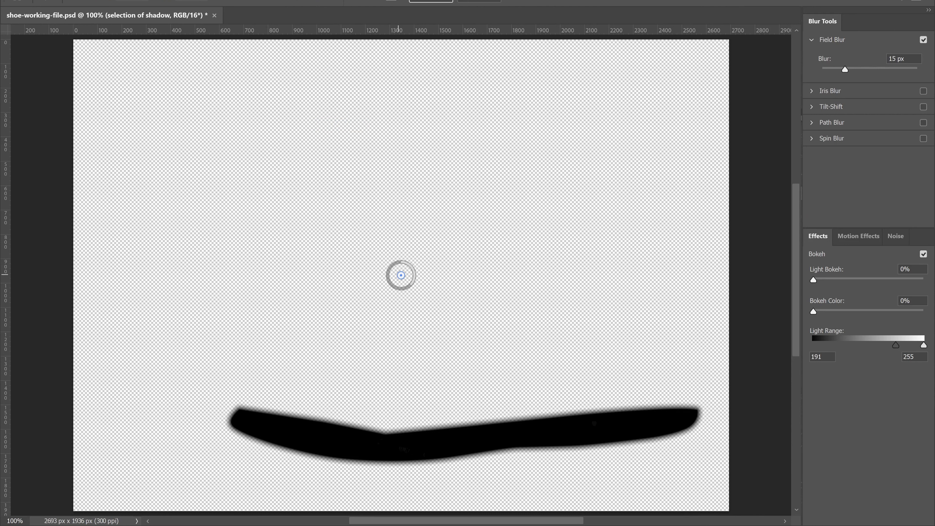
drag(401, 275, 254, 436)
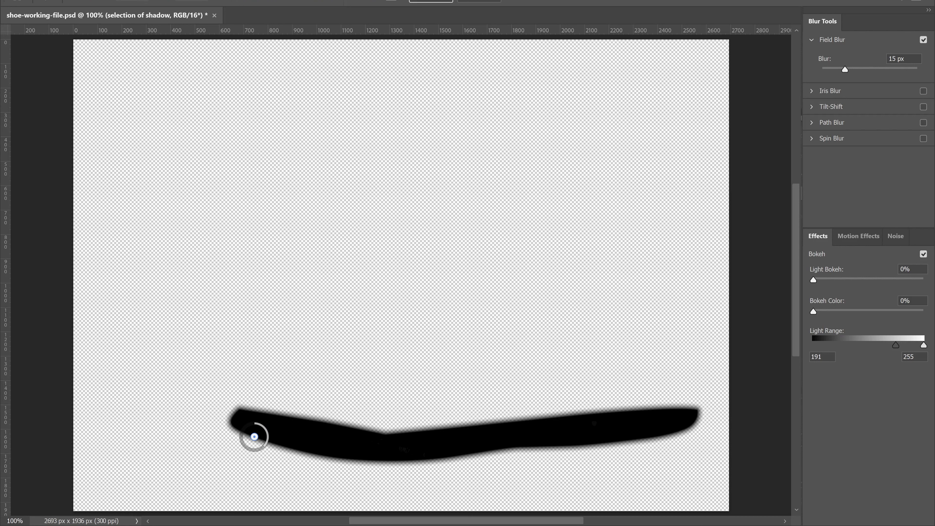
drag(263, 447, 242, 445)
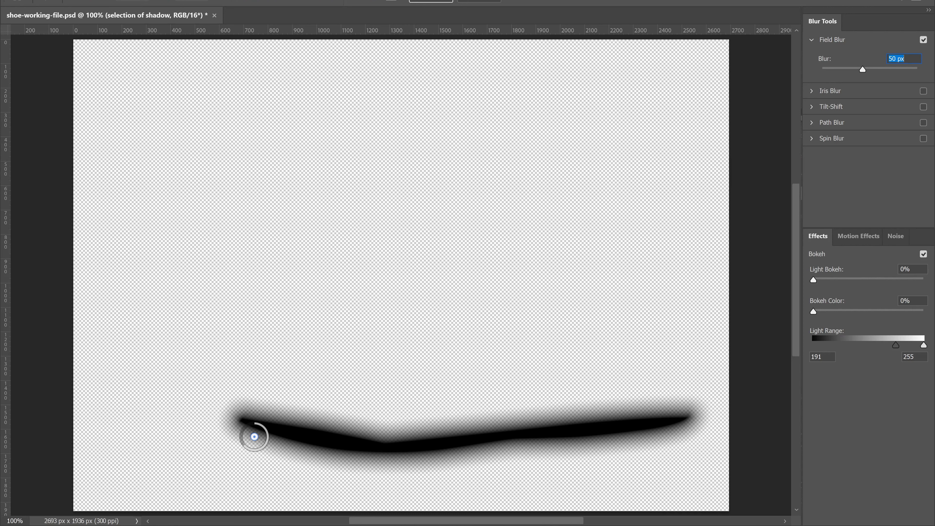
key(Return)
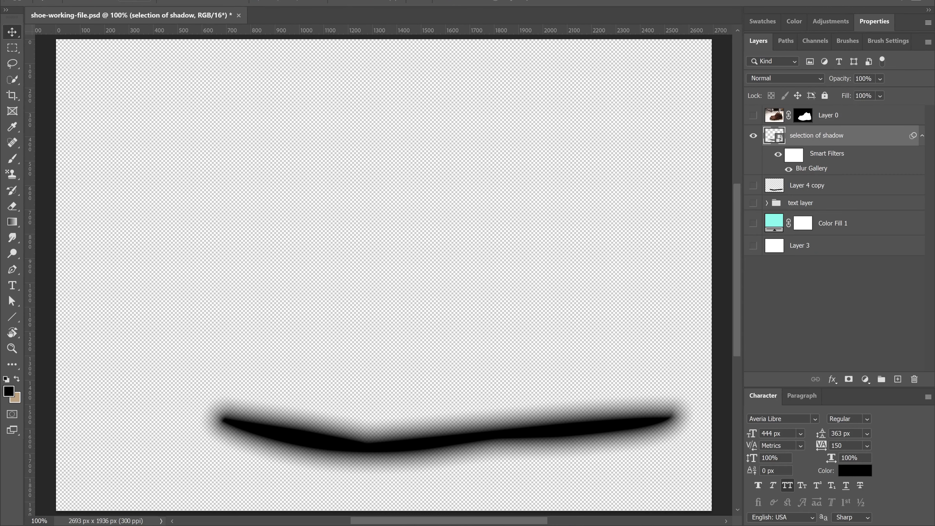
Show Layer 0 again and set the shadow's Field Blur smart filter to 18 px.
click(753, 115)
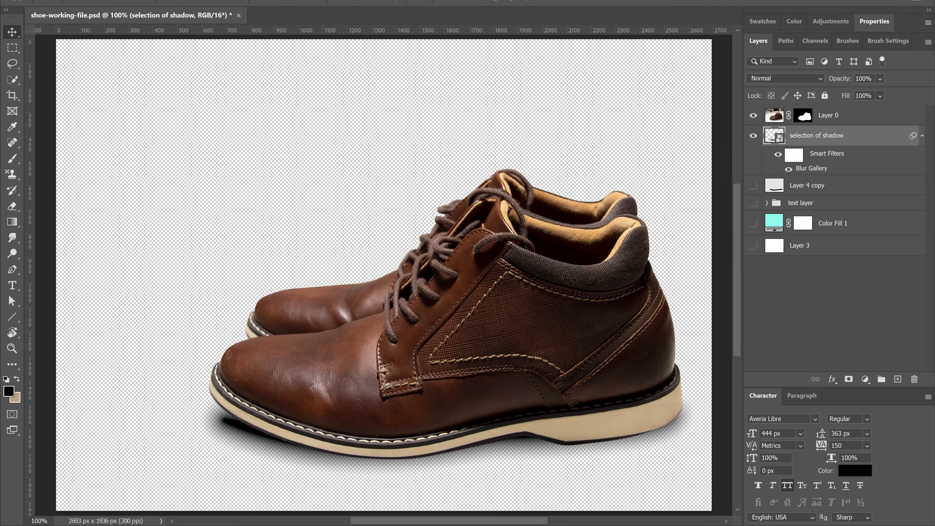
double_click(811, 169)
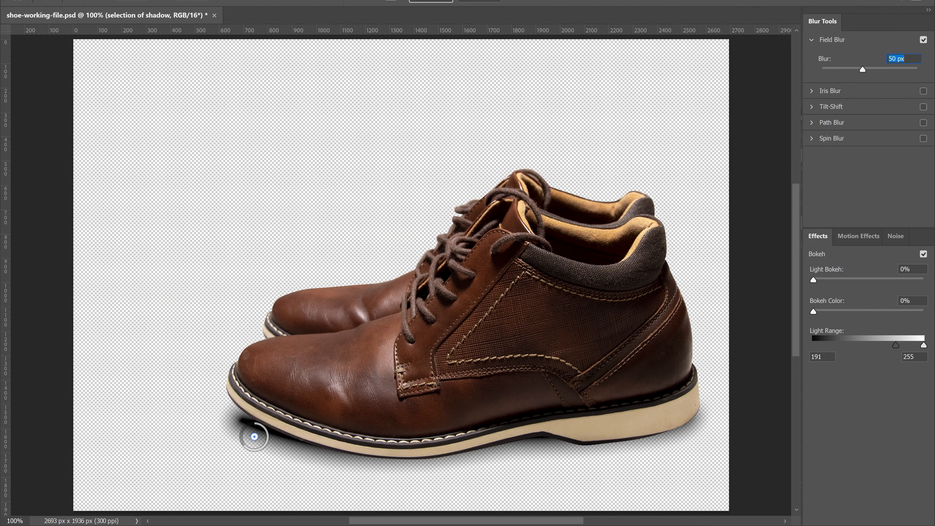
drag(254, 436, 255, 438)
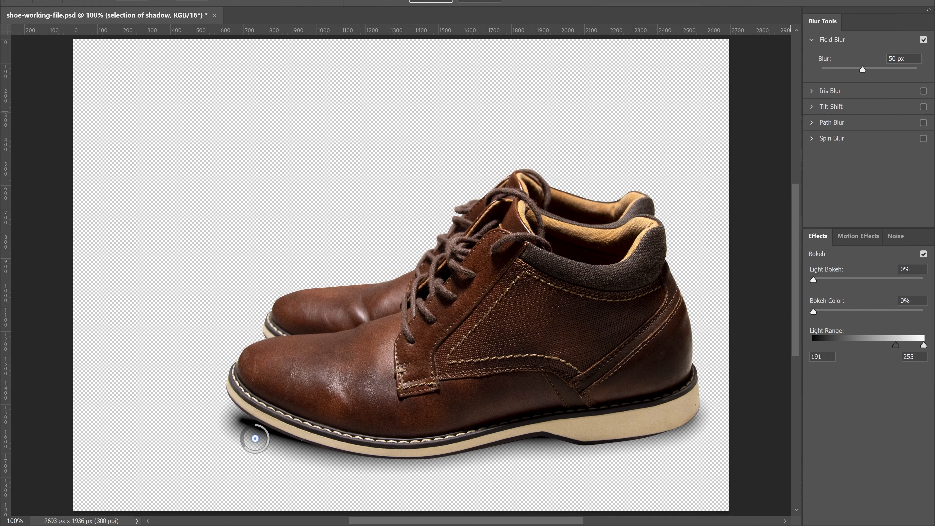
key(ctrl+z)
mouse_move(862, 69)
mouse_down()
mouse_move(837, 69)
mouse_move(847, 69)
mouse_up()
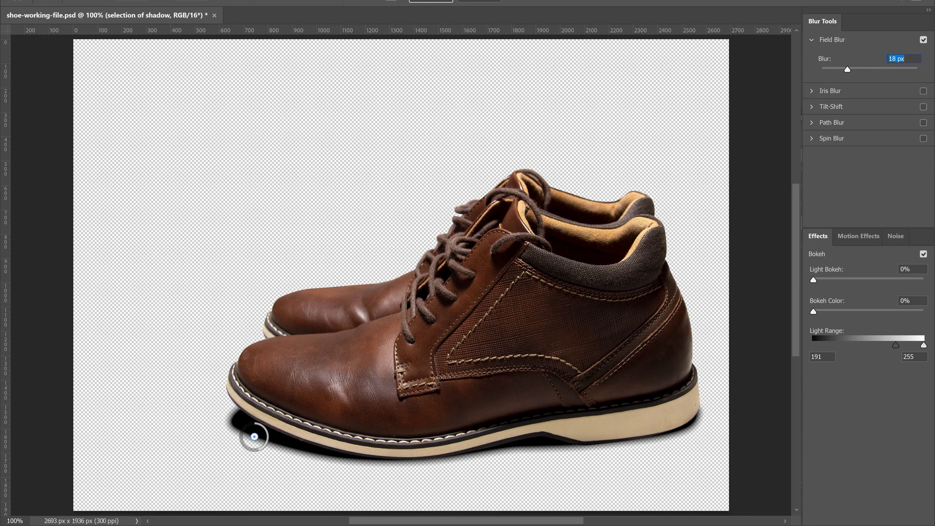
key(Return)
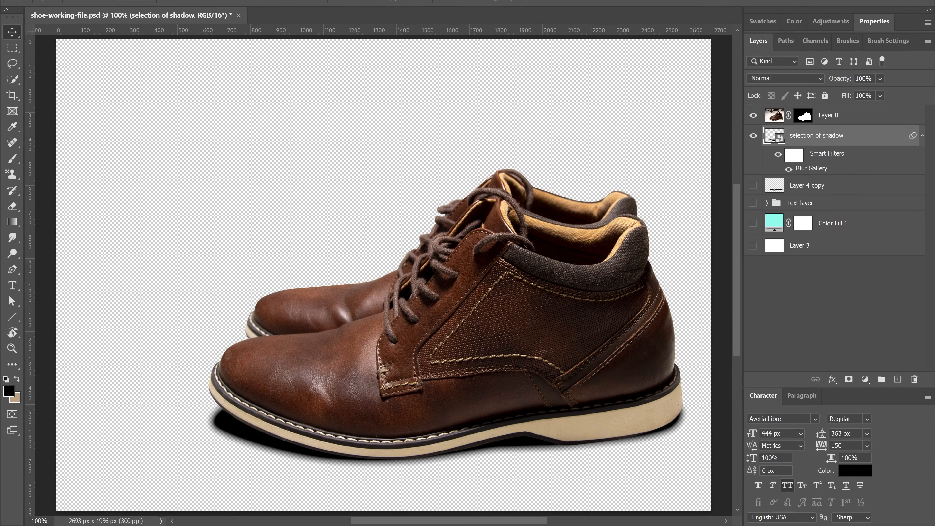
Make the white Layer 3 background visible and lower the selection of shadow layer's opacity to 78%.
mouse_move(839, 79)
mouse_down()
mouse_move(817, 78)
mouse_move(836, 78)
mouse_up()
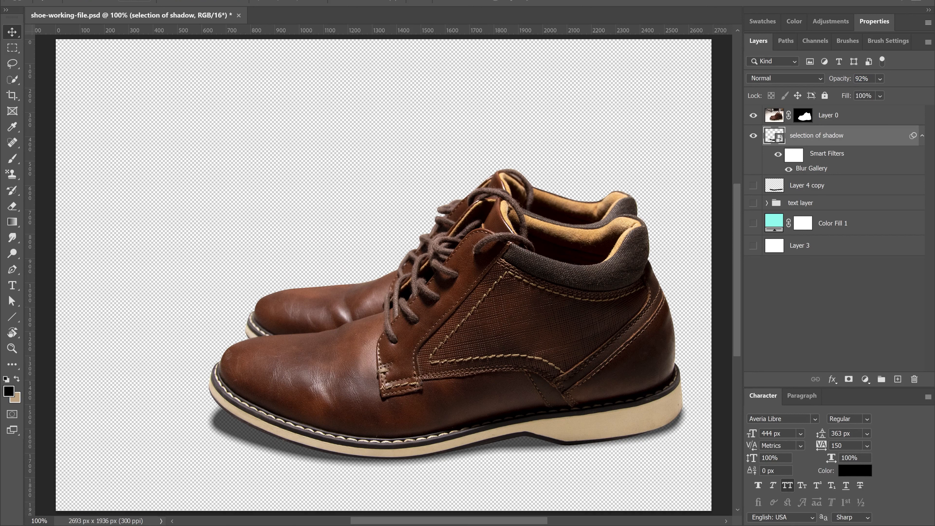
click(753, 245)
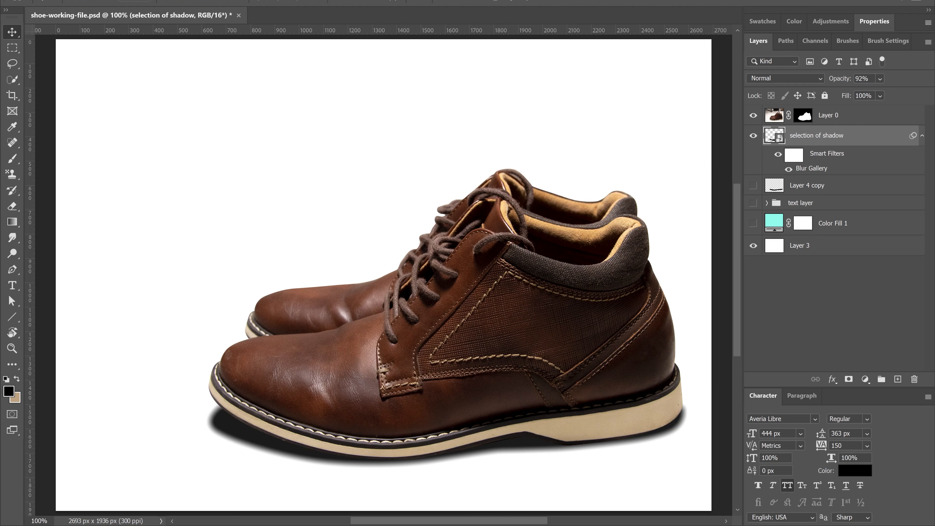
drag(839, 78, 834, 78)
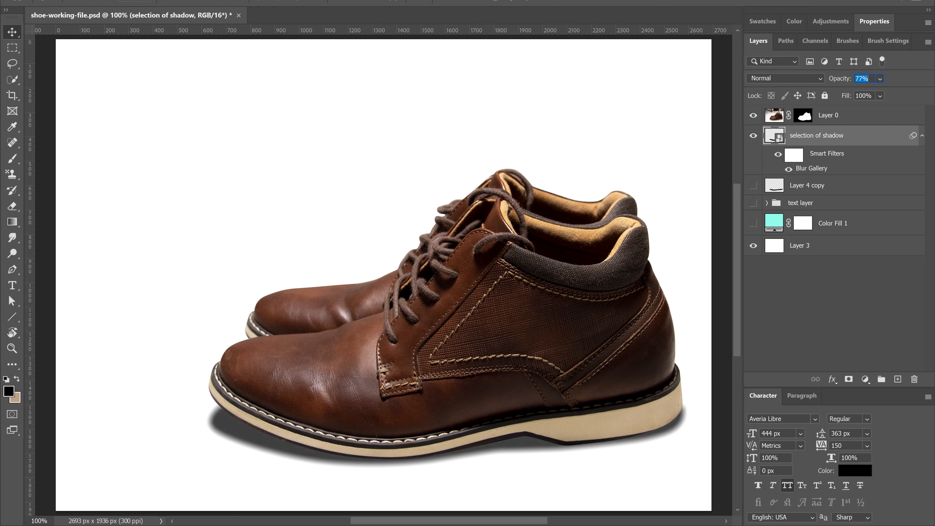
key(Return)
Open the Add Noise filter for the selection of shadow smart object.
key(alt+t)
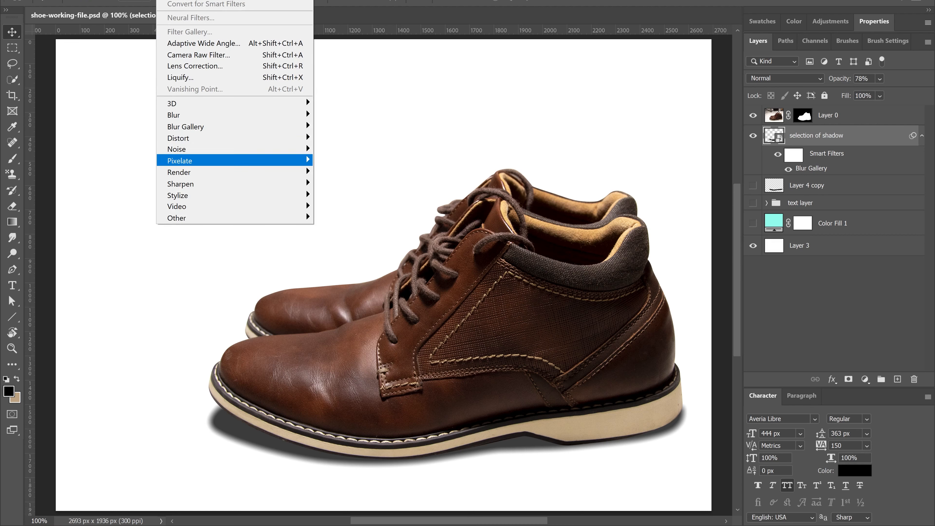
key(Up)
key(Right)
key(Return)
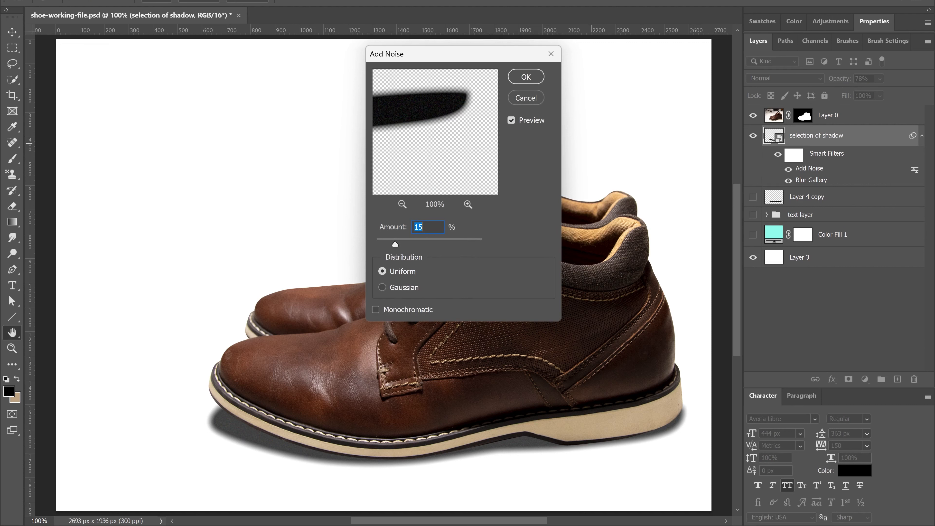